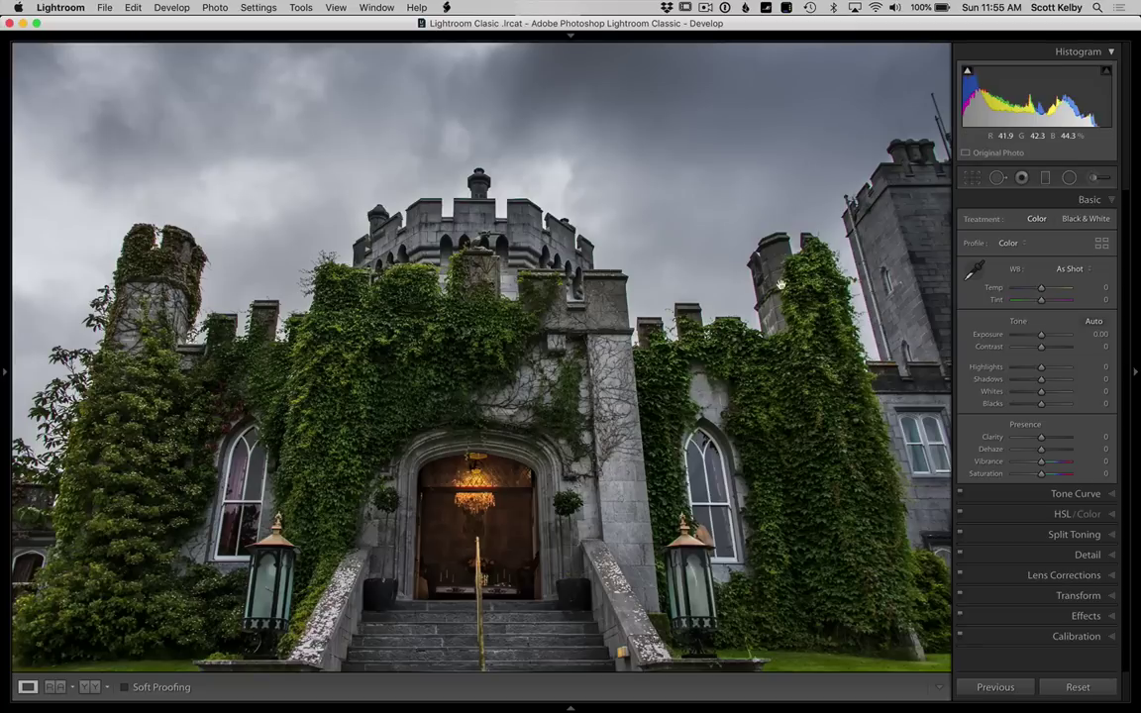
# Step: Zoom to 1:1 and pan across the ivy-covered towers and drainpipe to inspect fringing
pyautogui.press('super+equal')
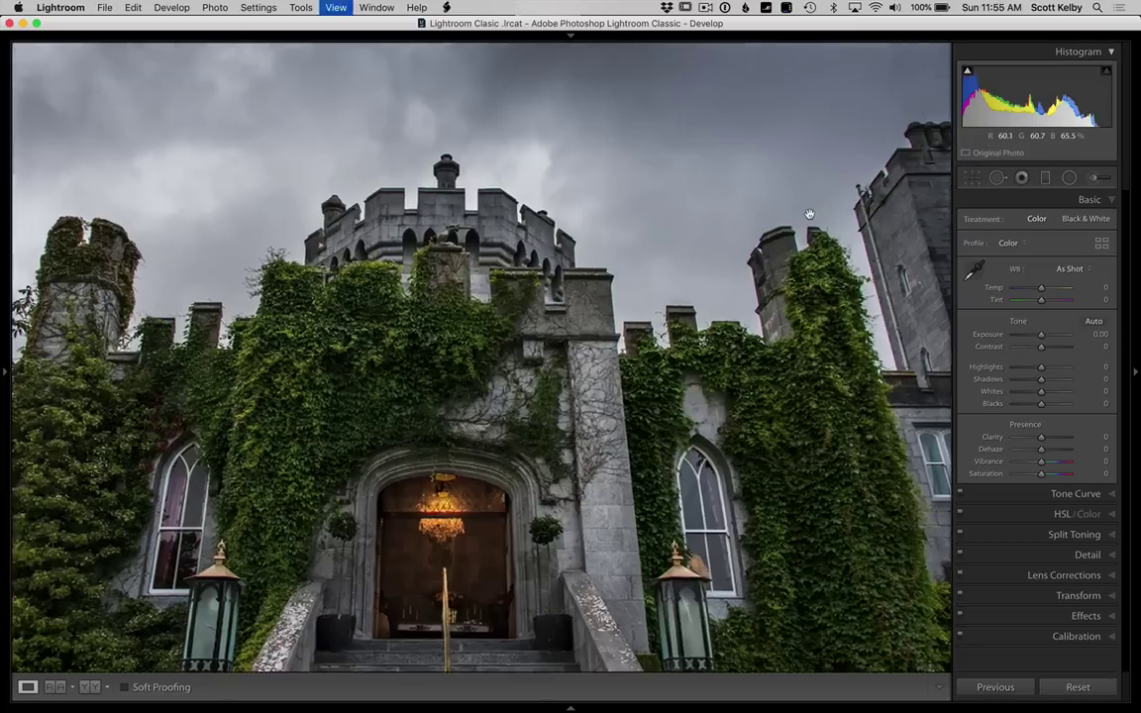
pyautogui.press('super+equal')
pyautogui.press('super+equal')
pyautogui.press('super+equal')
pyautogui.hscroll(10, 644, 307)
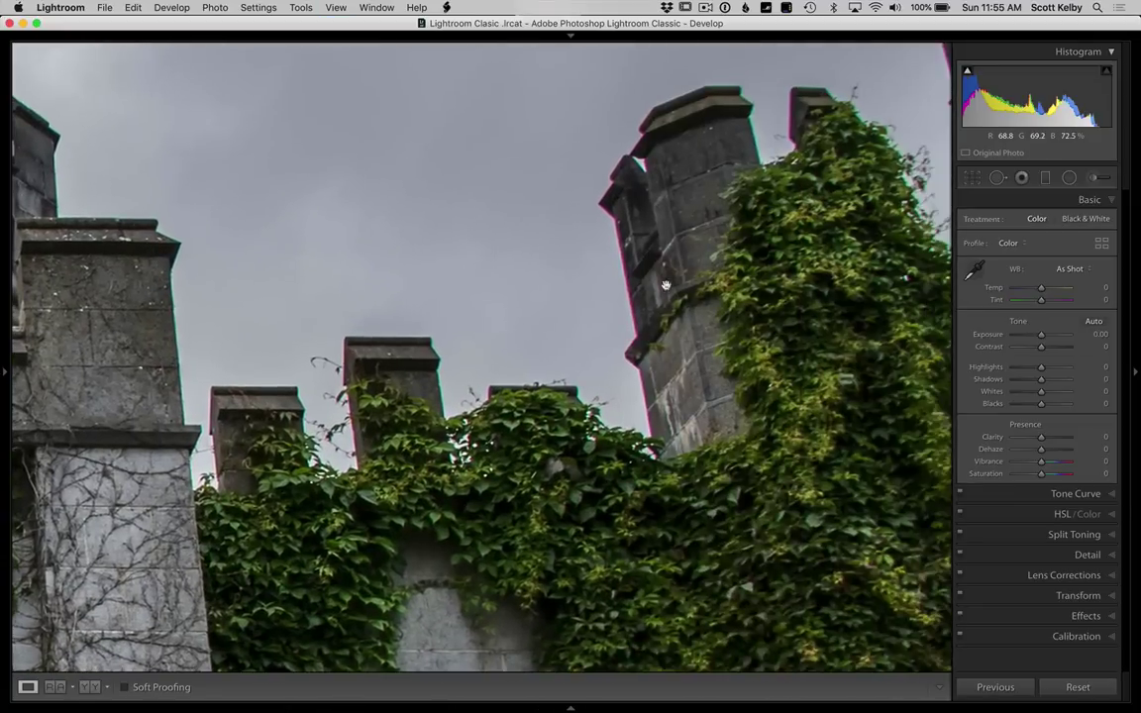
pyautogui.scroll(5, 644, 298)
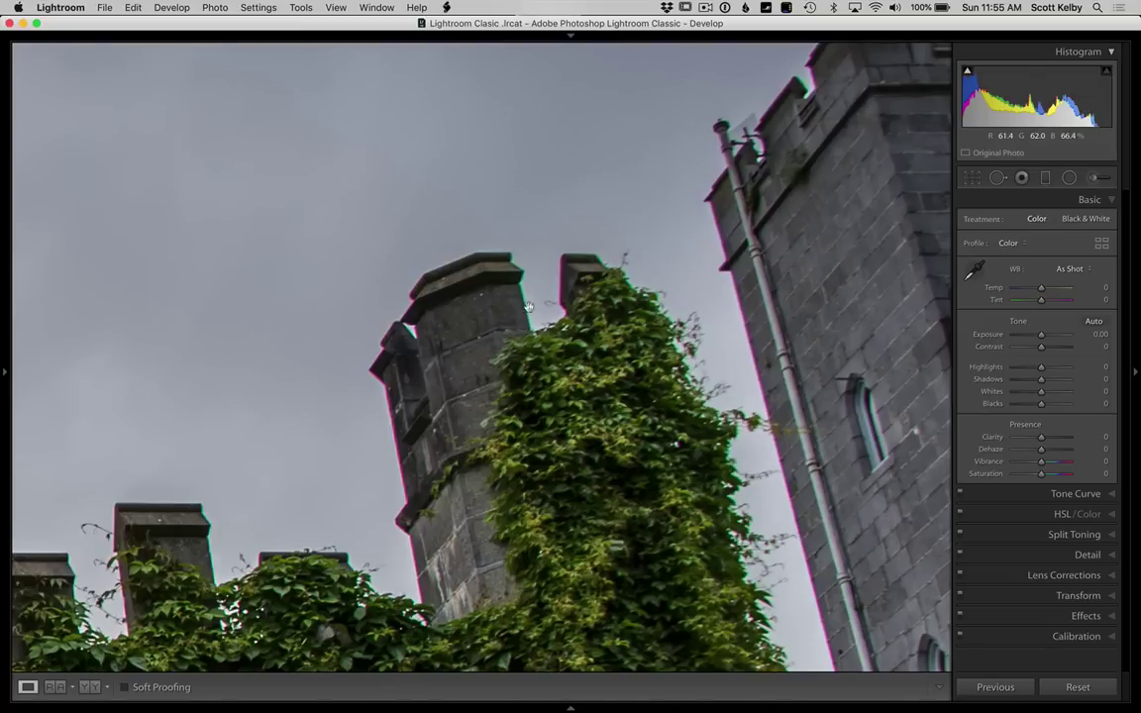
pyautogui.scroll(-3, 515, 297)
pyautogui.hscroll(3, 515, 297)
pyautogui.hscroll(3, 508, 338)
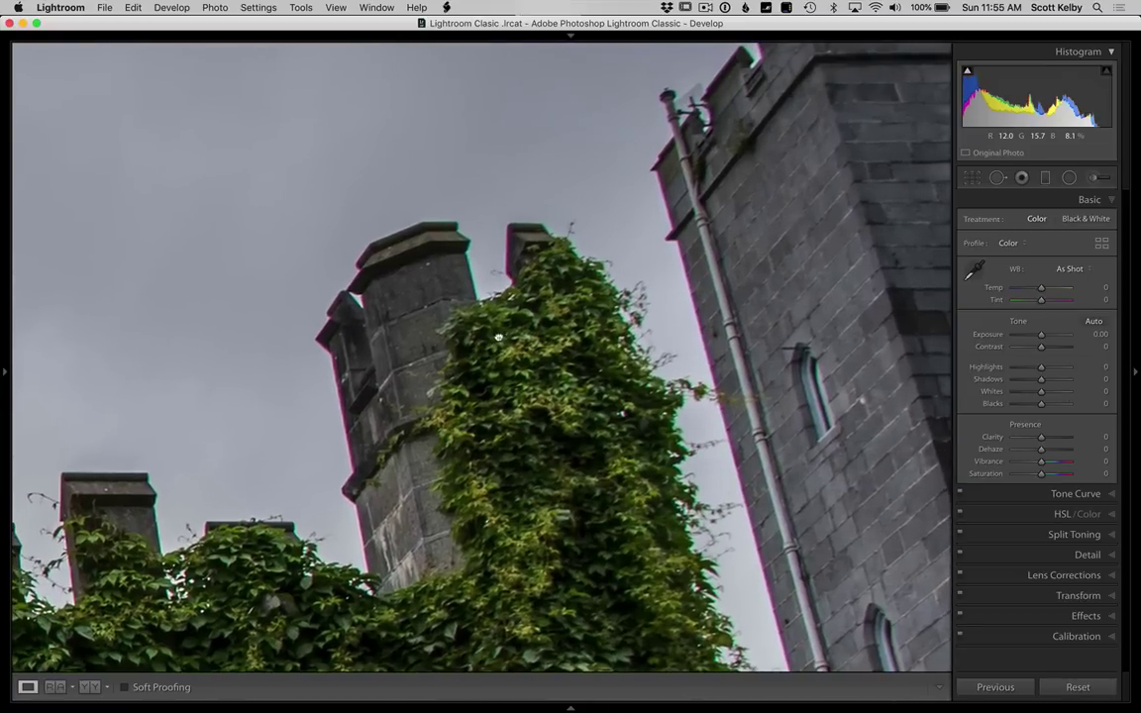
pyautogui.scroll(2, 508, 339)
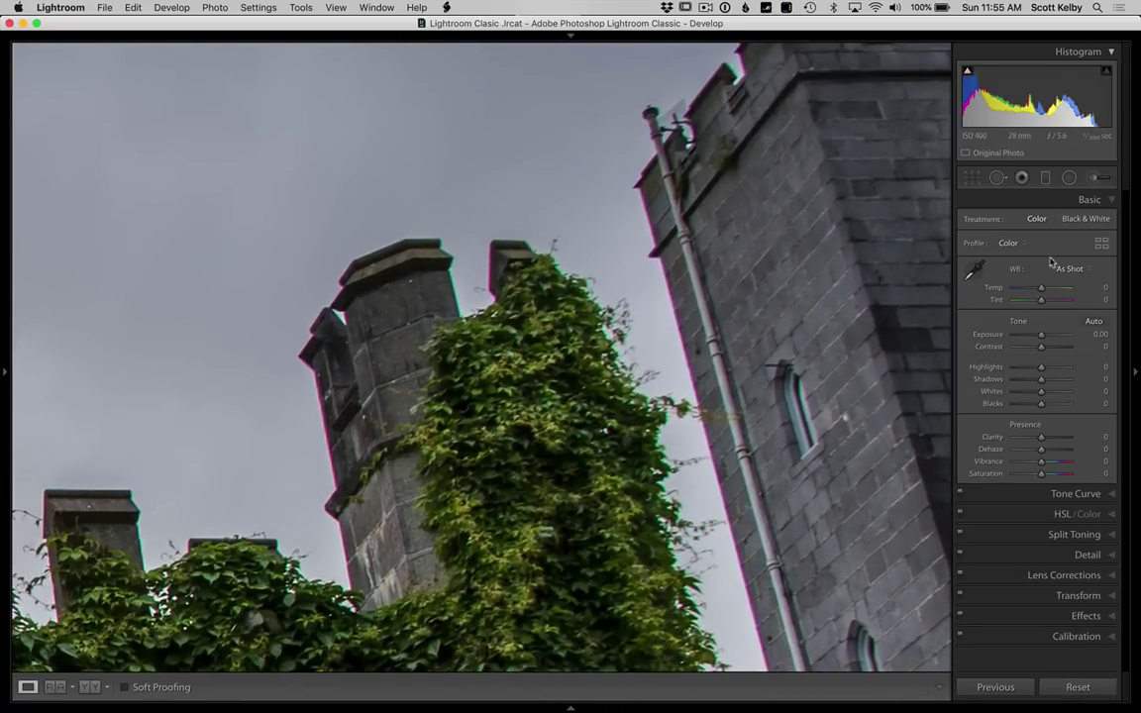
# Step: Expand Lens Corrections and enable Remove Chromatic Aberration on the Profile tab
pyautogui.click(1096, 577)
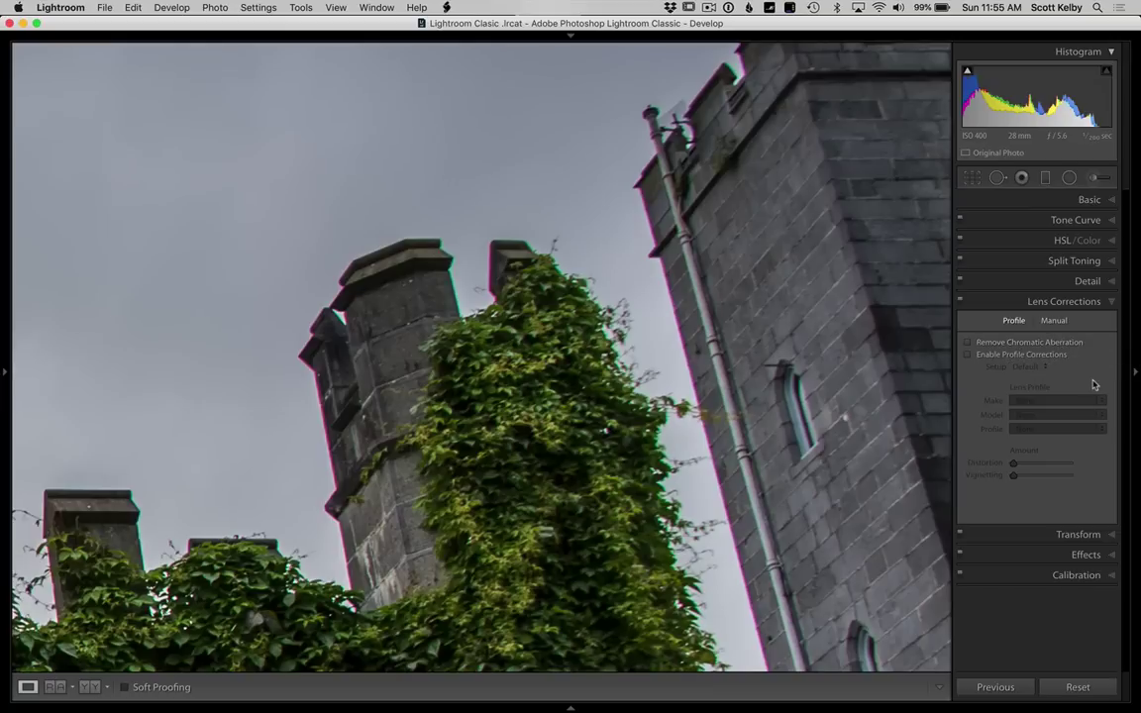
pyautogui.click(969, 343)
# Step: Disable Remove Chromatic Aberration and set manual Defringe amounts to purple 4 and green 5
pyautogui.click(969, 342)
pyautogui.click(1055, 322)
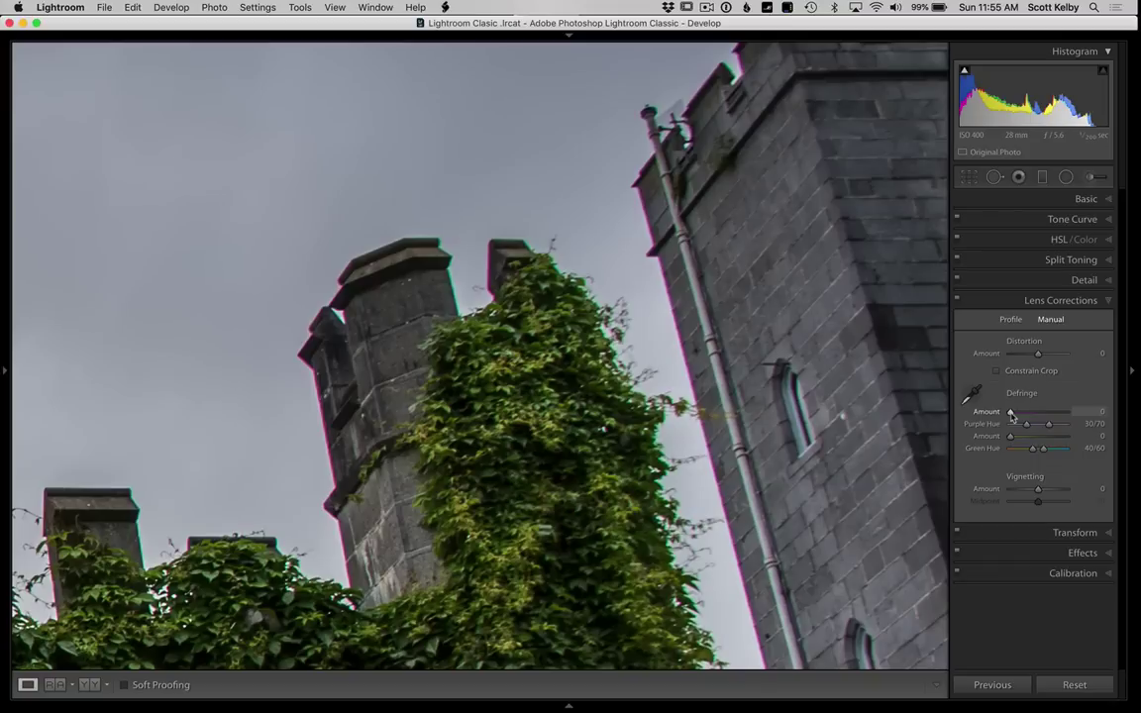
pyautogui.moveTo(1012, 414); pyautogui.dragTo(1023, 418)
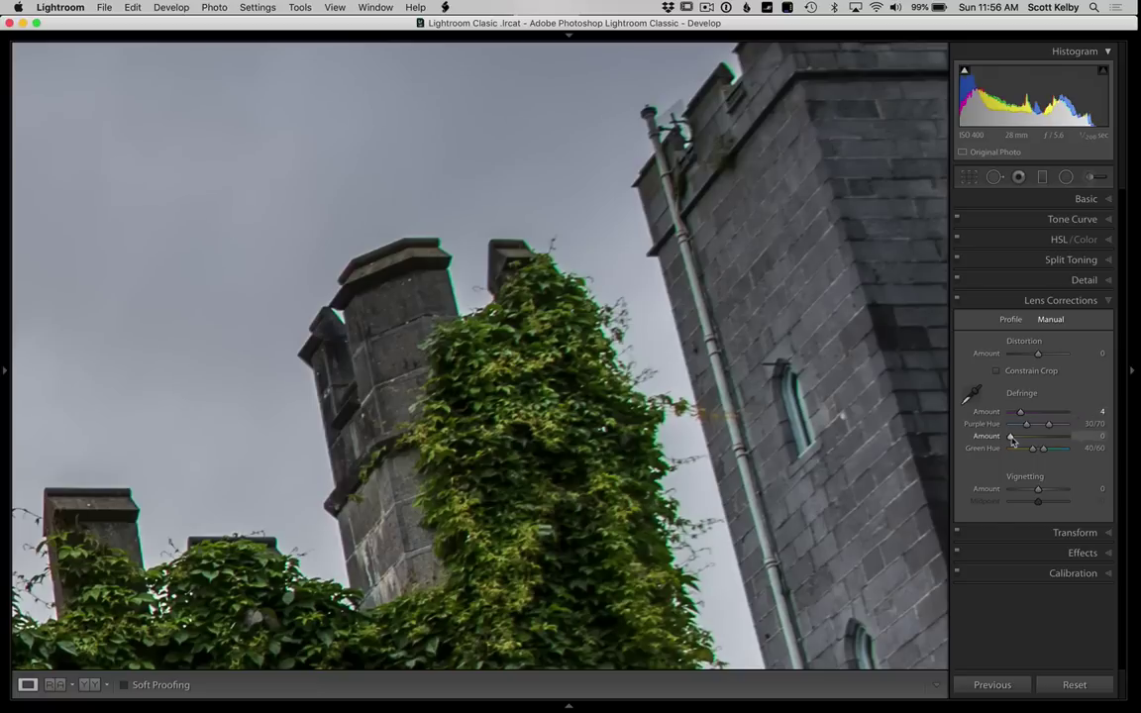
pyautogui.moveTo(1012, 440); pyautogui.dragTo(1024, 442)
pyautogui.moveTo(1024, 442); pyautogui.dragTo(1026, 443)
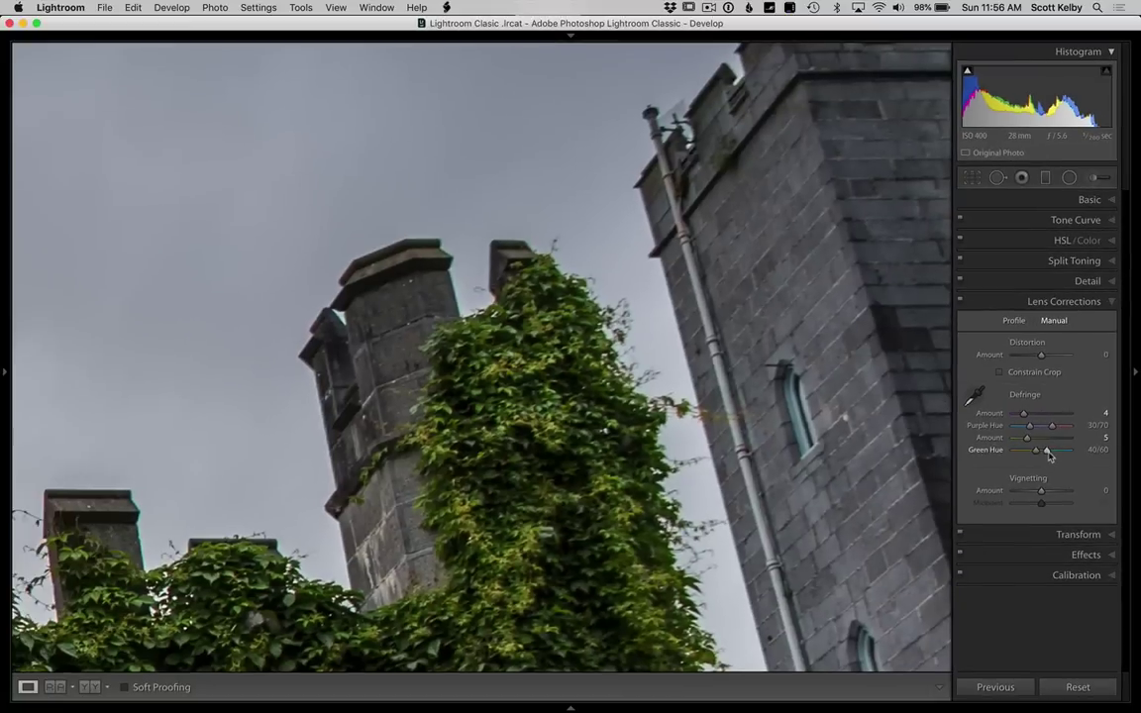
# Step: Set the Purple Hue range to 30/85 and the Green Hue range to 40/77
pyautogui.moveTo(1048, 455); pyautogui.dragTo(1059, 454)
pyautogui.moveTo(453, 373)
pyautogui.mouseDown()
pyautogui.moveTo(534, 348)
pyautogui.moveTo(522, 290)
pyautogui.mouseUp()
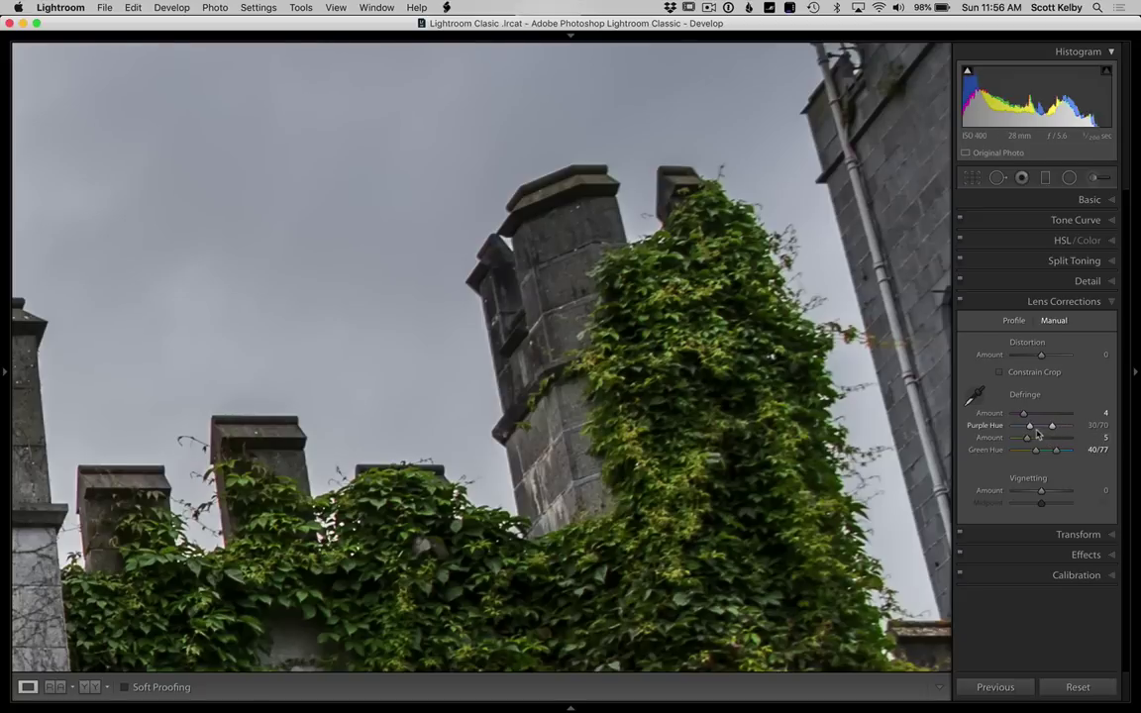
pyautogui.moveTo(1052, 426); pyautogui.dragTo(1062, 429)
pyautogui.moveTo(1046, 450)
pyautogui.mouseDown()
pyautogui.moveTo(1033, 452)
pyautogui.moveTo(1048, 453)
pyautogui.mouseUp()
# Step: Return to Fit view with Z to see the entire castle photo
pyautogui.press('z')
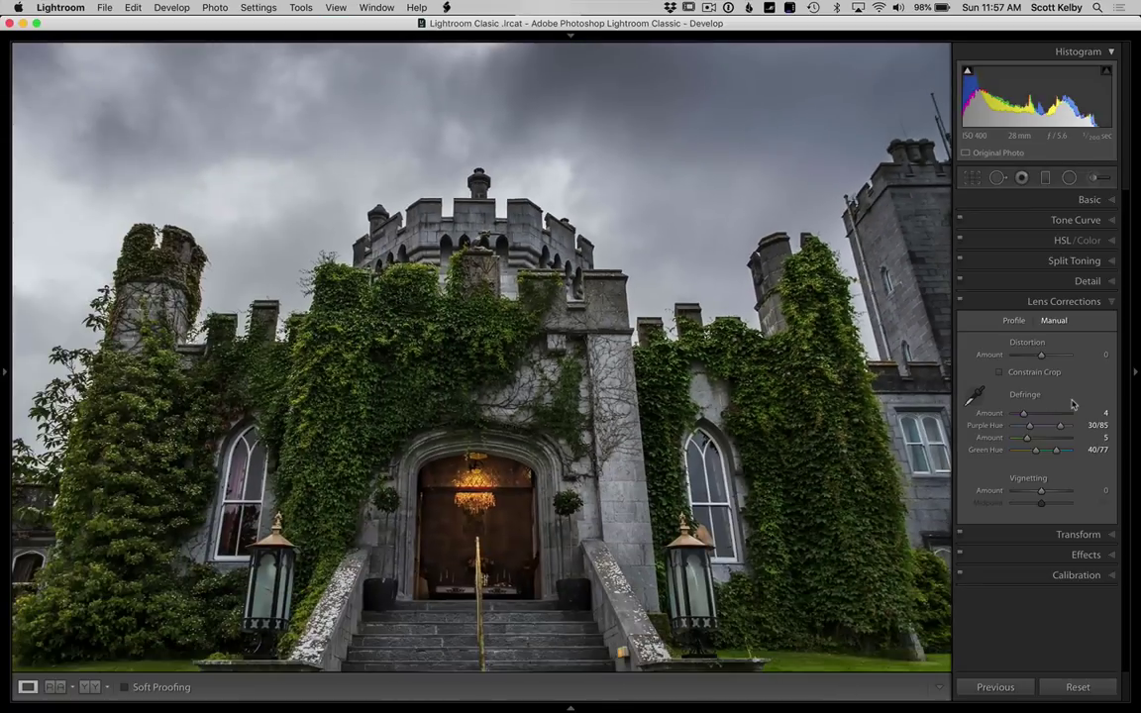